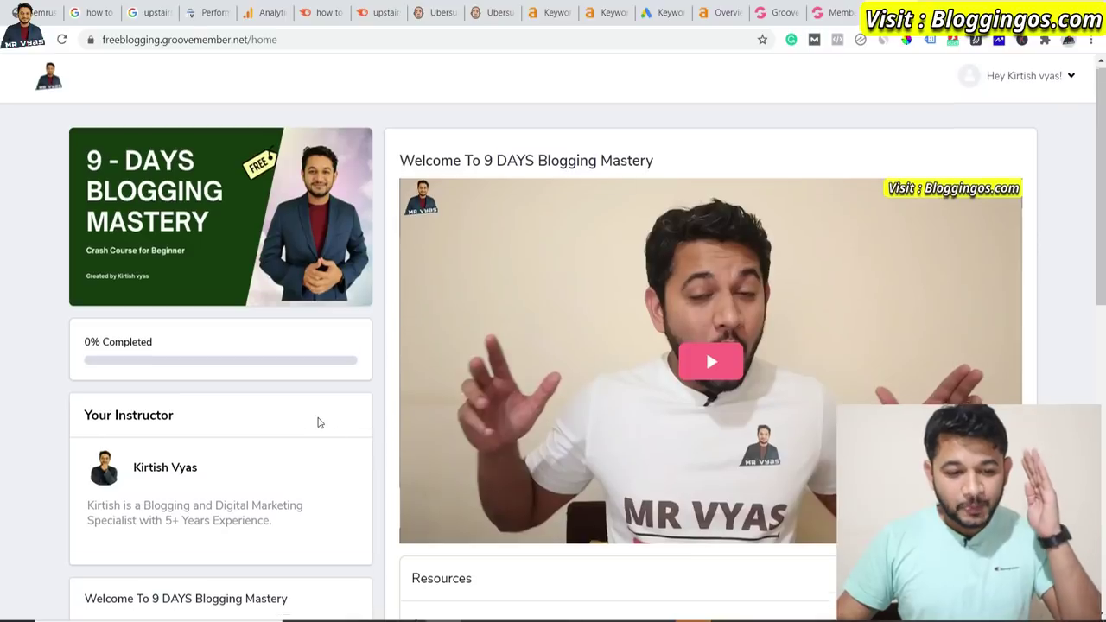
Step: Review the membership outline and resource links on the 9 Days Blogging Mastery course page
{"action": "scroll", "coordinate": [318, 415], "scroll_direction": "down", "scroll_amount": 5}
{"action": "scroll", "coordinate": [328, 406], "scroll_direction": "down", "scroll_amount": 1}
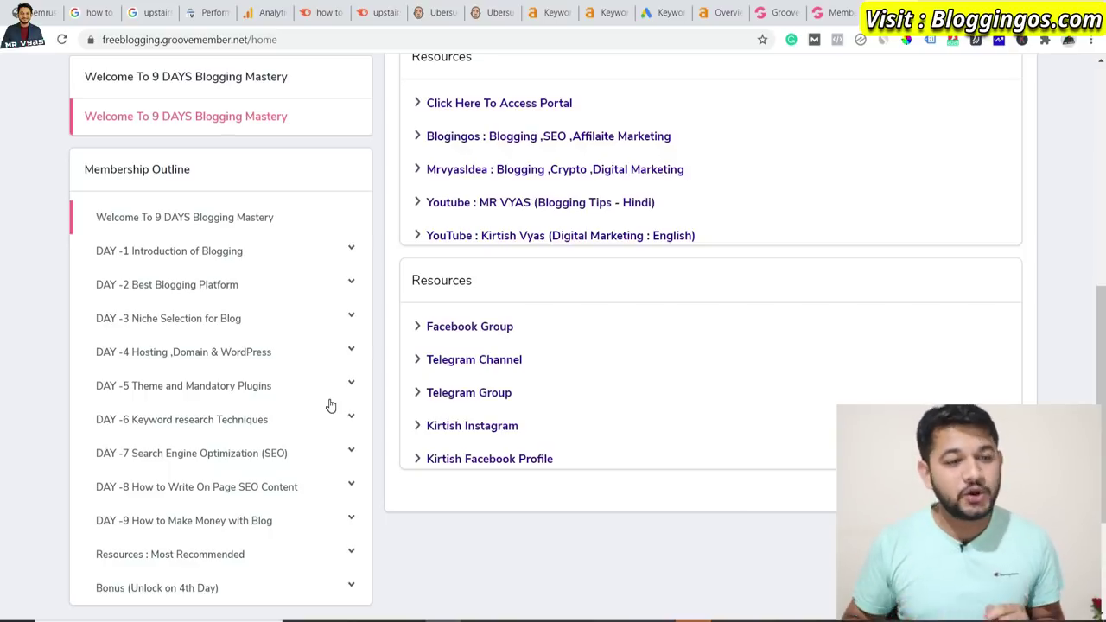
Step: Compare the Google search volumes of "how to deal with upstairs neighbors stomping" and "upstairs neighbors stomping"
{"action": "left_click", "coordinate": [95, 11]}
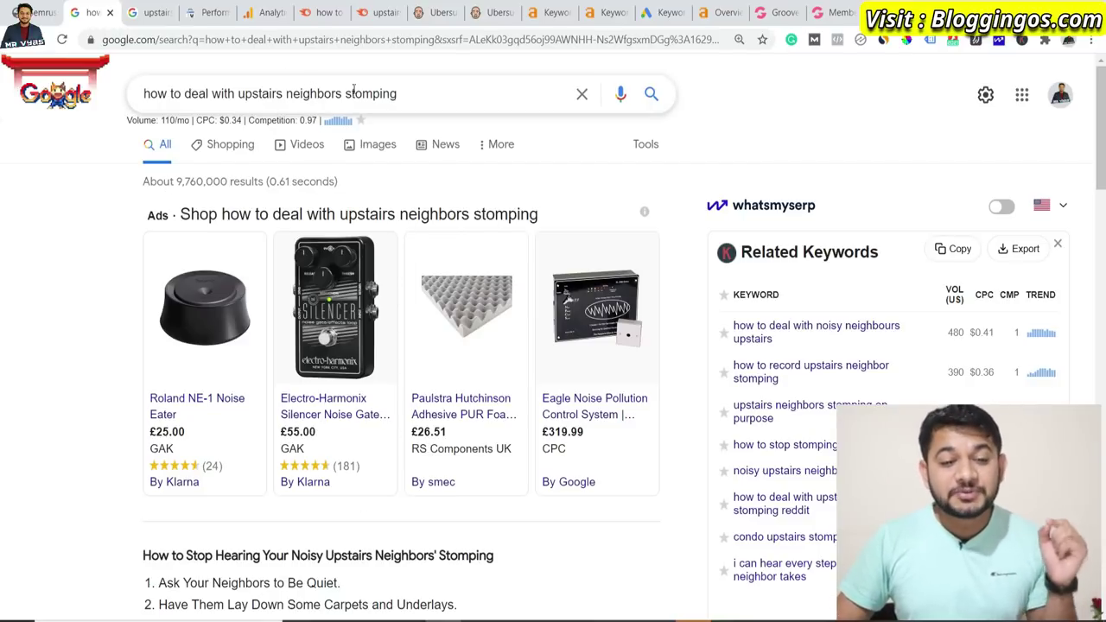
{"action": "left_click", "coordinate": [150, 12]}
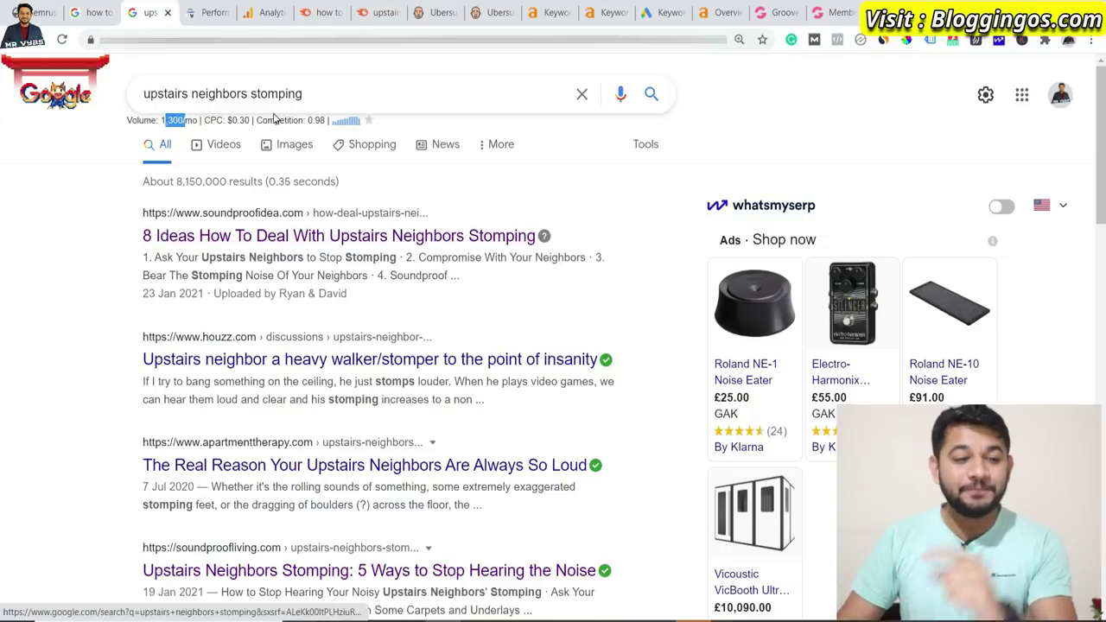
{"action": "left_click", "coordinate": [342, 90]}
{"action": "triple_click", "coordinate": [346, 89]}
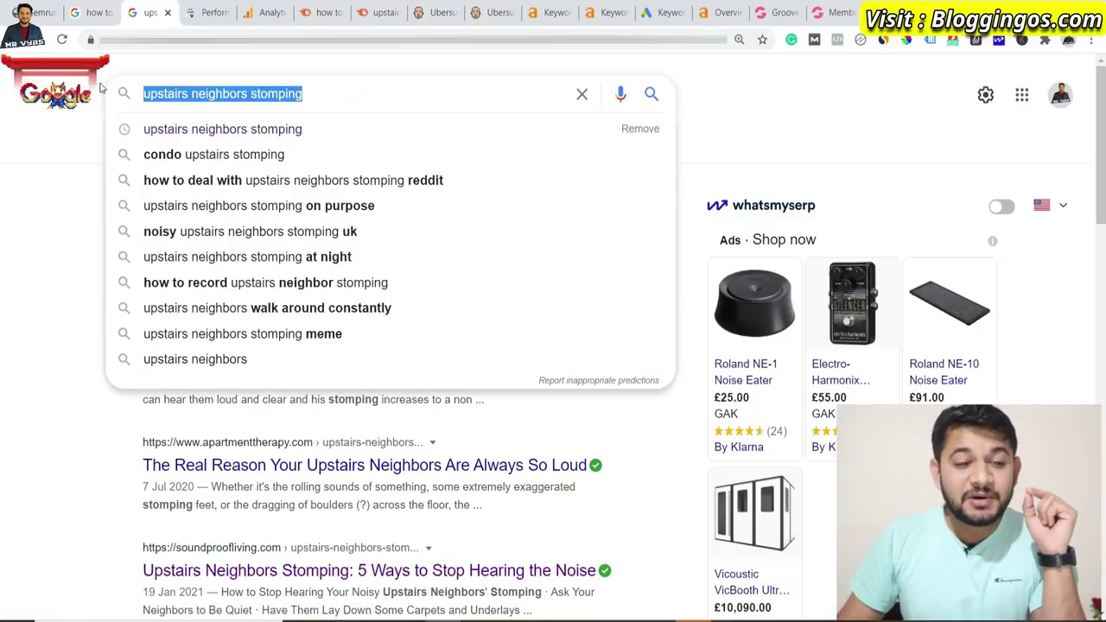
{"action": "key", "text": "ctrl+shift+Tab"}
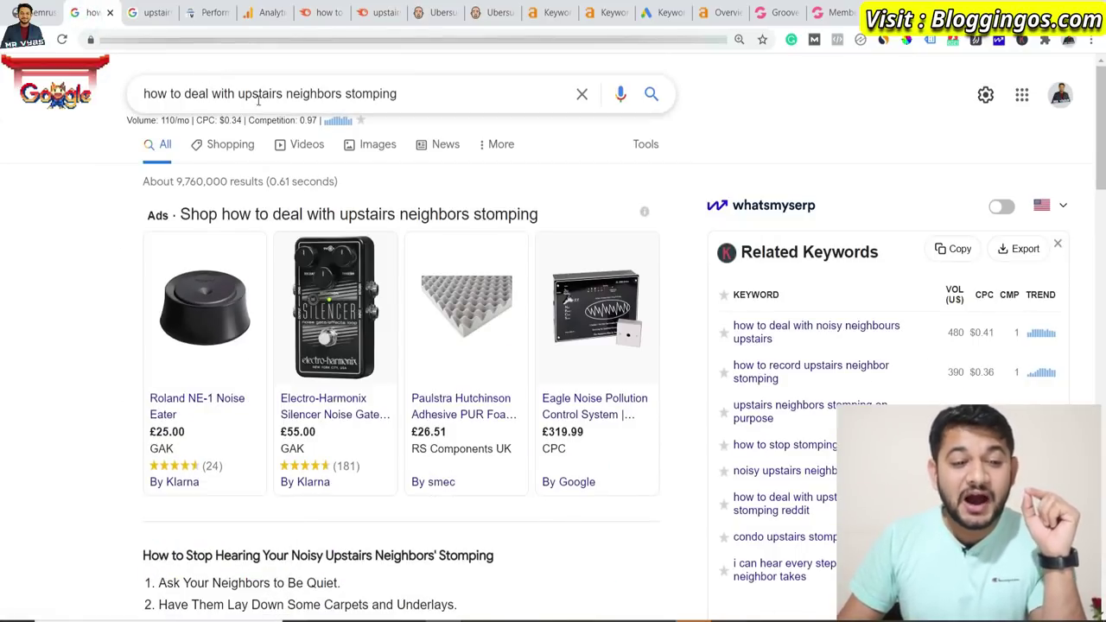
Step: Check where the soundproofidea.com article ranks in the Google results for both the long-tail and the short keyword
{"action": "scroll", "coordinate": [294, 285], "scroll_direction": "down", "scroll_amount": 5}
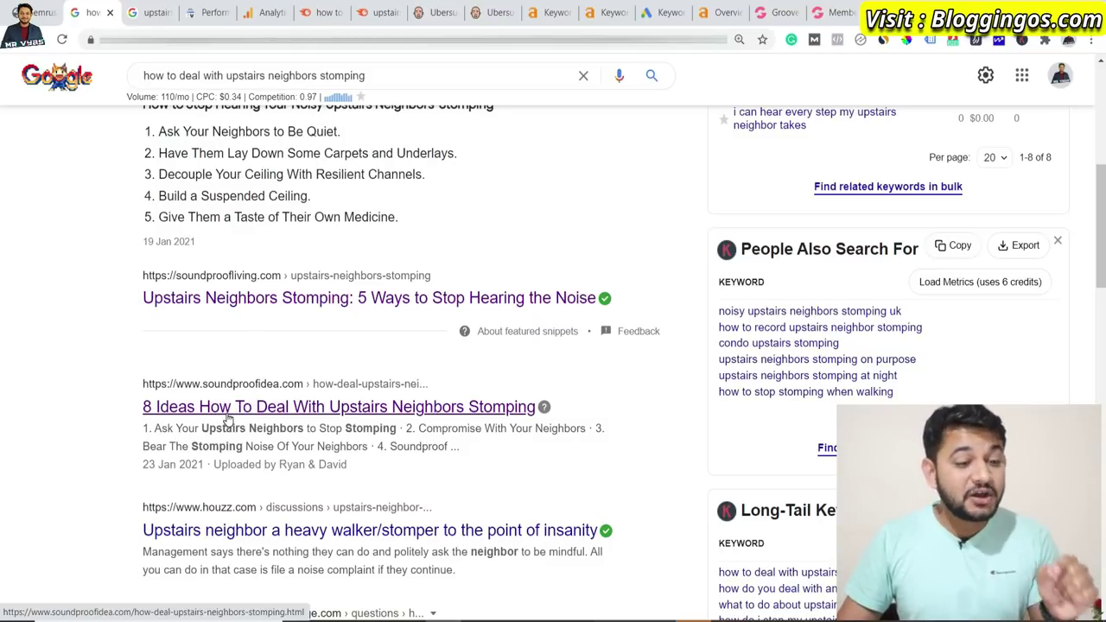
{"action": "left_click", "coordinate": [151, 13]}
{"action": "left_click", "coordinate": [38, 192]}
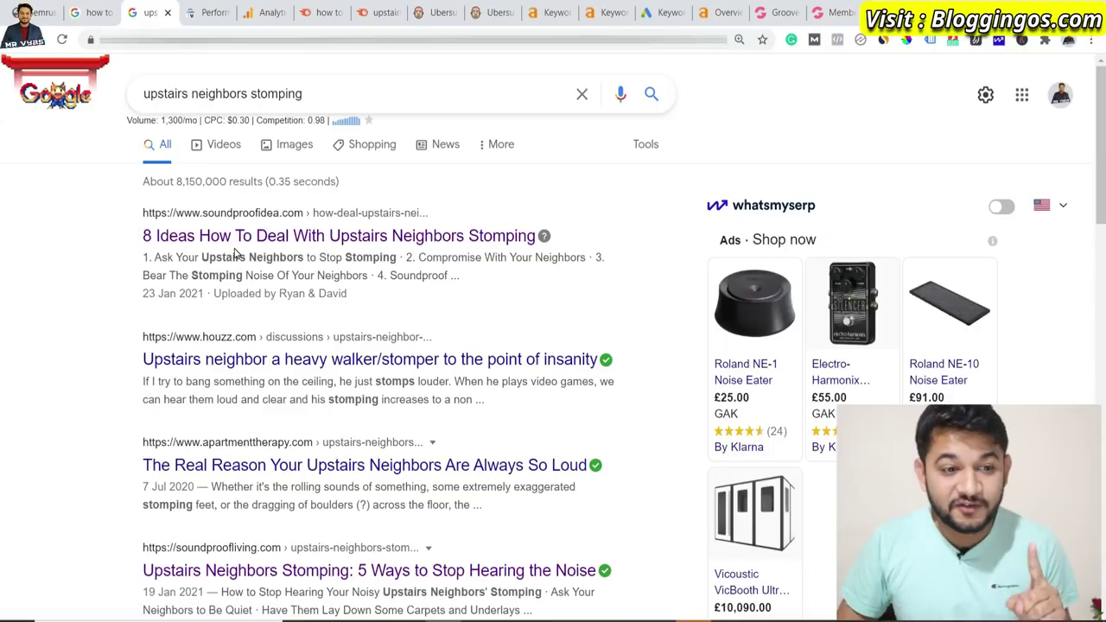
{"action": "left_click", "coordinate": [98, 12]}
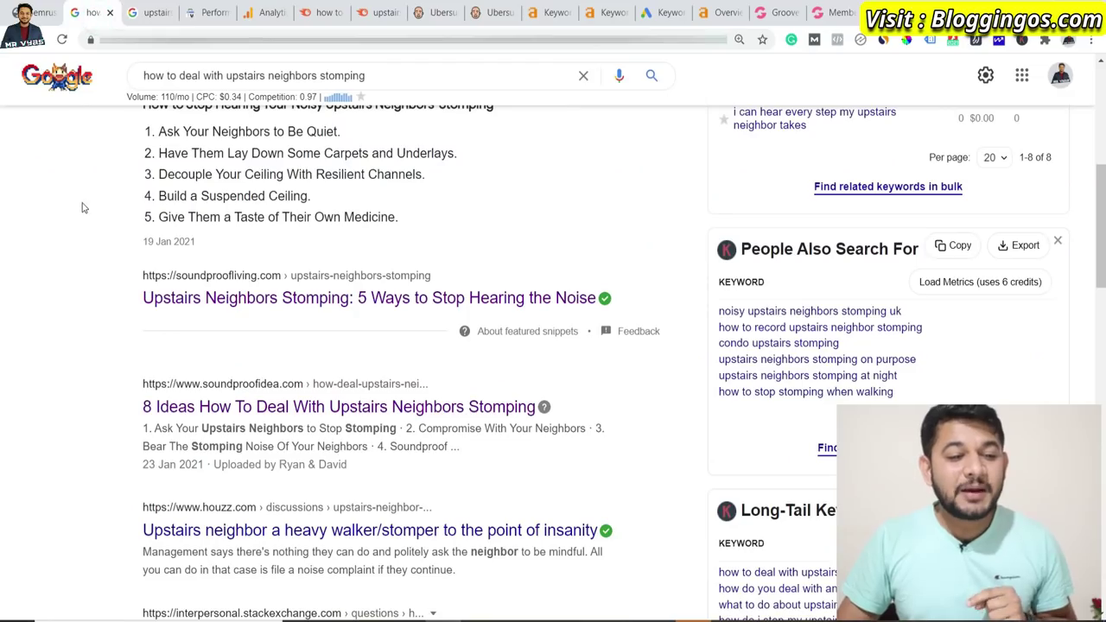
{"action": "scroll", "coordinate": [728, 249], "scroll_direction": "up", "scroll_amount": 5}
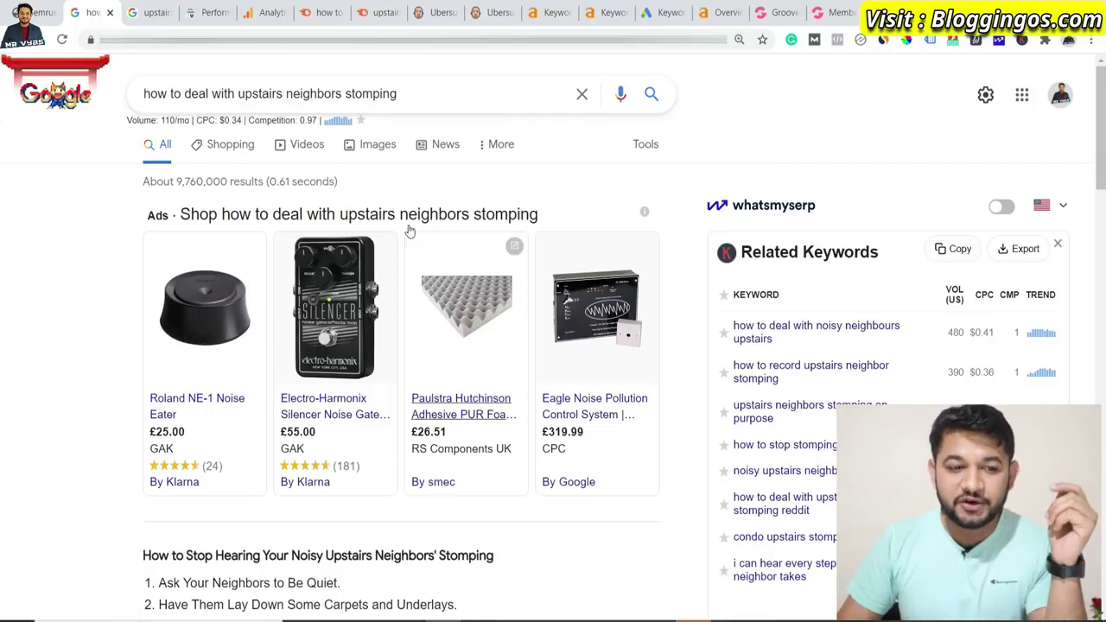
Step: Highlight the full query "how to deal with upstairs neighbors stomping" in the Google search box to examine its wording
{"action": "double_click", "coordinate": [401, 92]}
{"action": "left_click_drag", "start_coordinate": [307, 90], "coordinate": [143, 95]}
{"action": "left_click", "coordinate": [65, 172]}
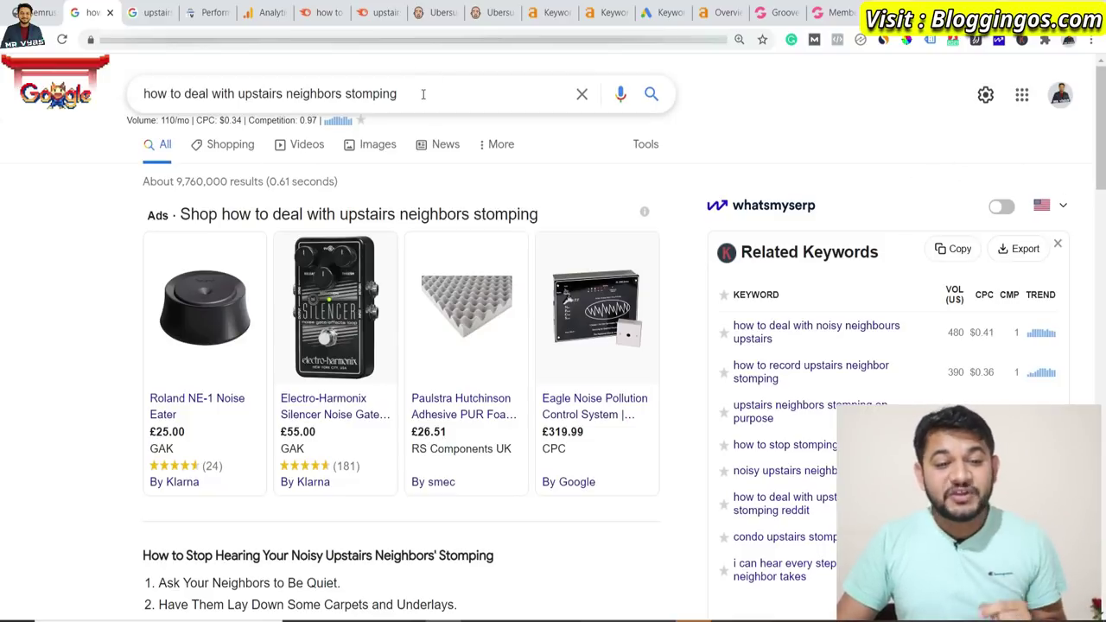
{"action": "left_click_drag", "start_coordinate": [422, 94], "coordinate": [142, 93]}
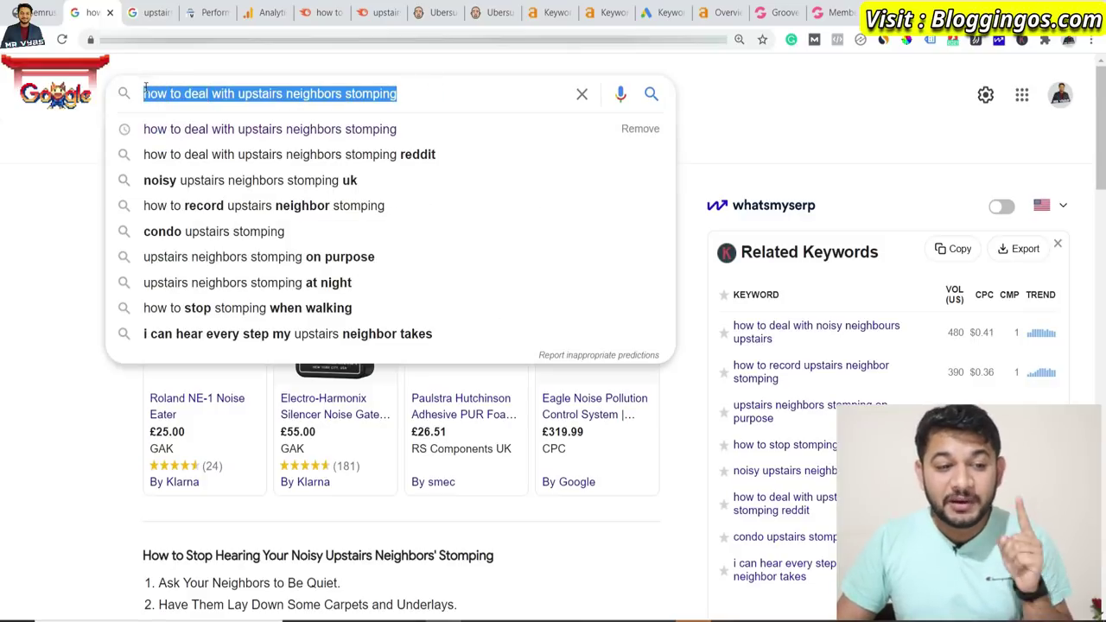
{"action": "left_click", "coordinate": [35, 173]}
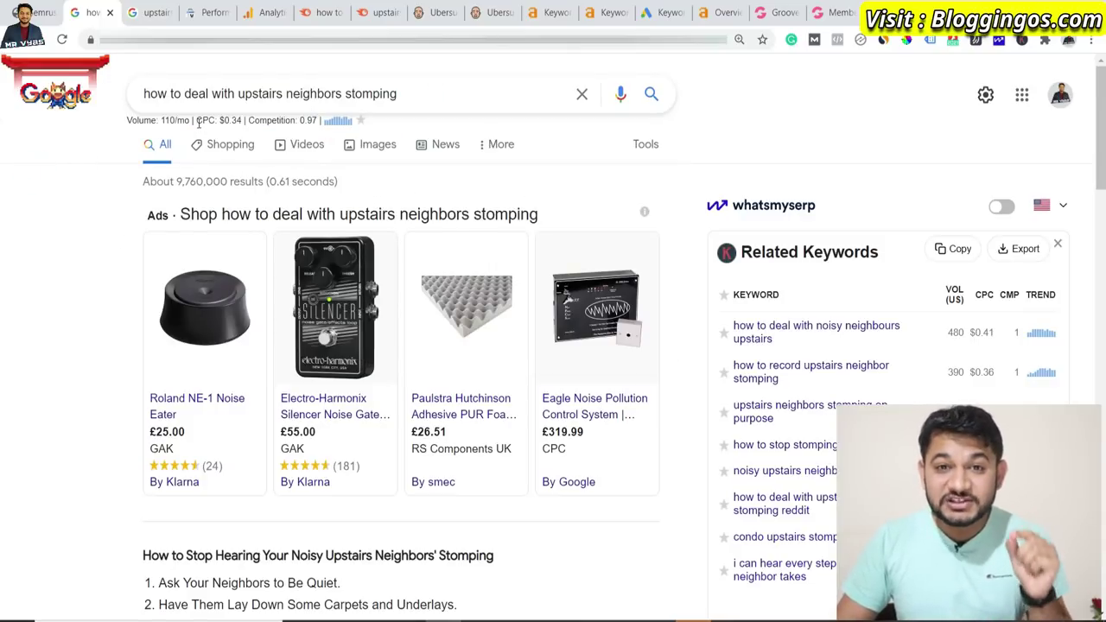
Step: Examine the shorter query "upstairs neighbors stomping" in its own Google results, highlighting its words in the search box
{"action": "left_click", "coordinate": [147, 12]}
{"action": "left_click", "coordinate": [359, 89]}
{"action": "left_click_drag", "start_coordinate": [333, 84], "coordinate": [166, 94]}
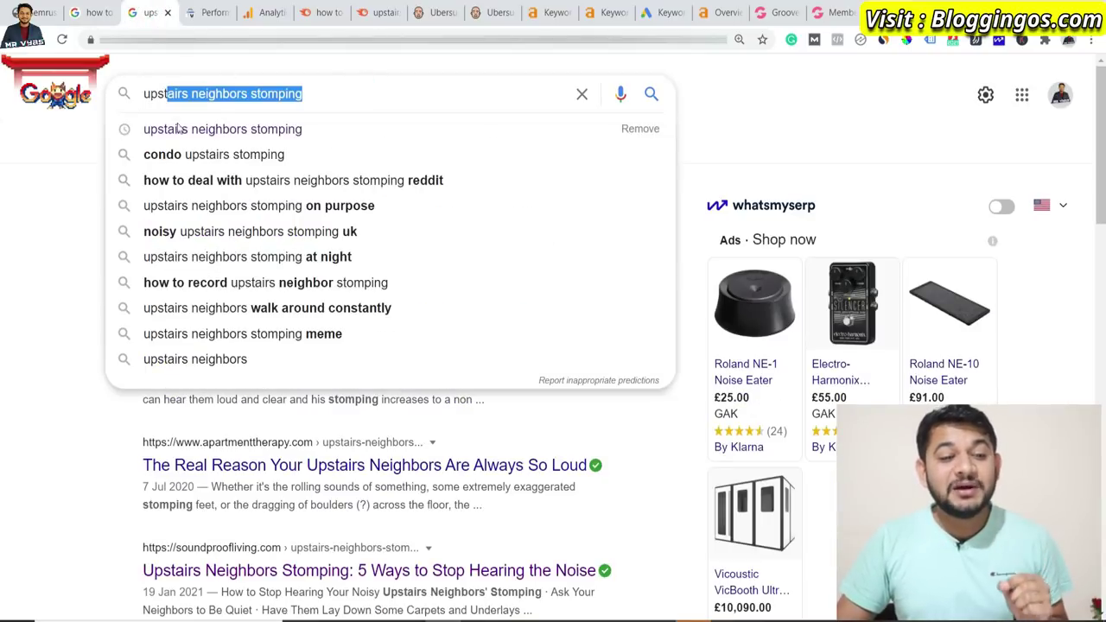
{"action": "left_click", "coordinate": [70, 168]}
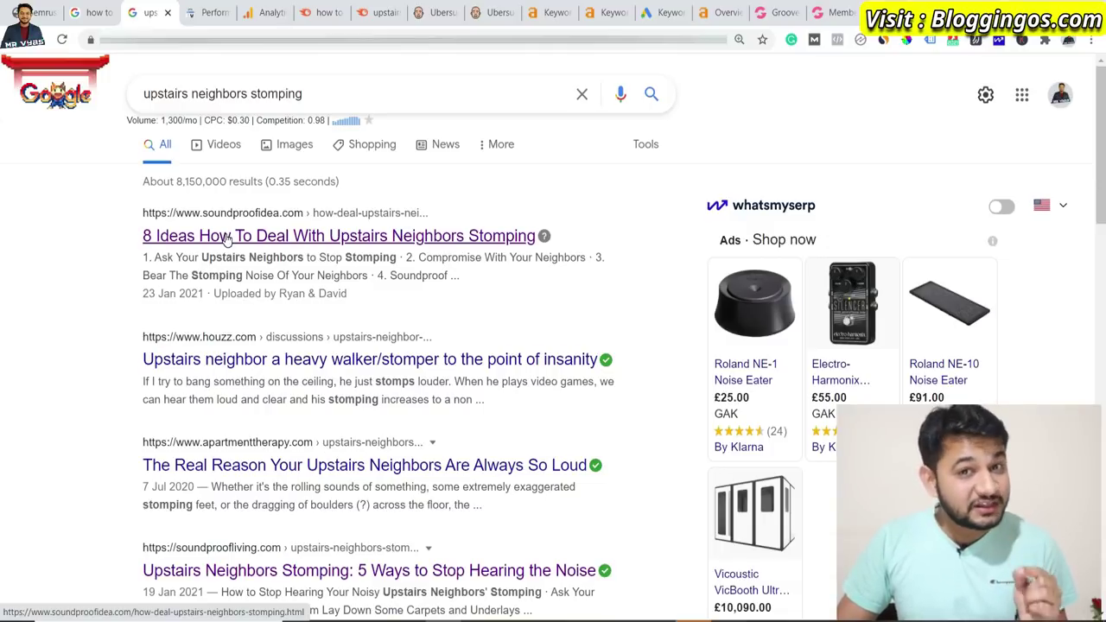
Step: Compare the stomping article's landing-page sessions in Google Analytics with its organic traffic estimate in Ahrefs Site Explorer
{"action": "left_click", "coordinate": [257, 11]}
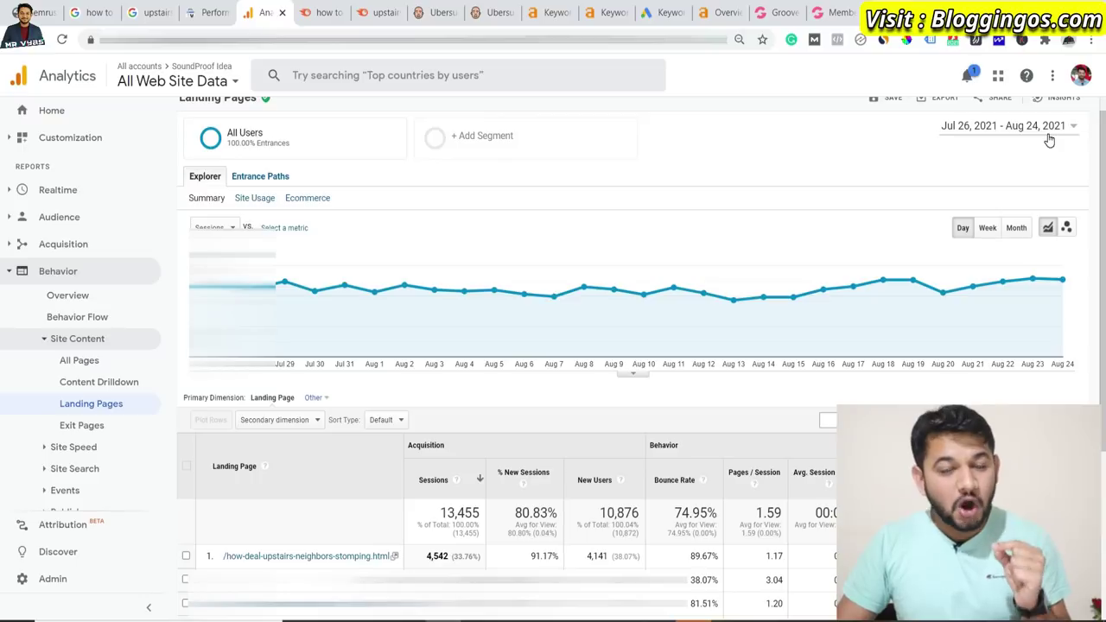
{"action": "scroll", "coordinate": [1046, 139], "scroll_direction": "up", "scroll_amount": 1}
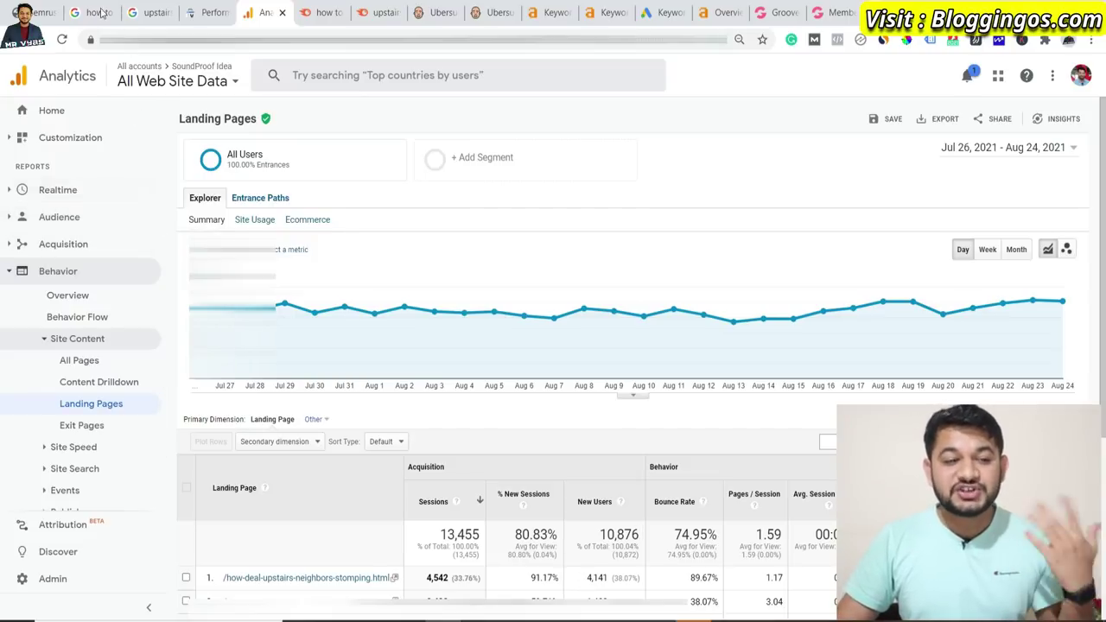
{"action": "left_click", "coordinate": [148, 12]}
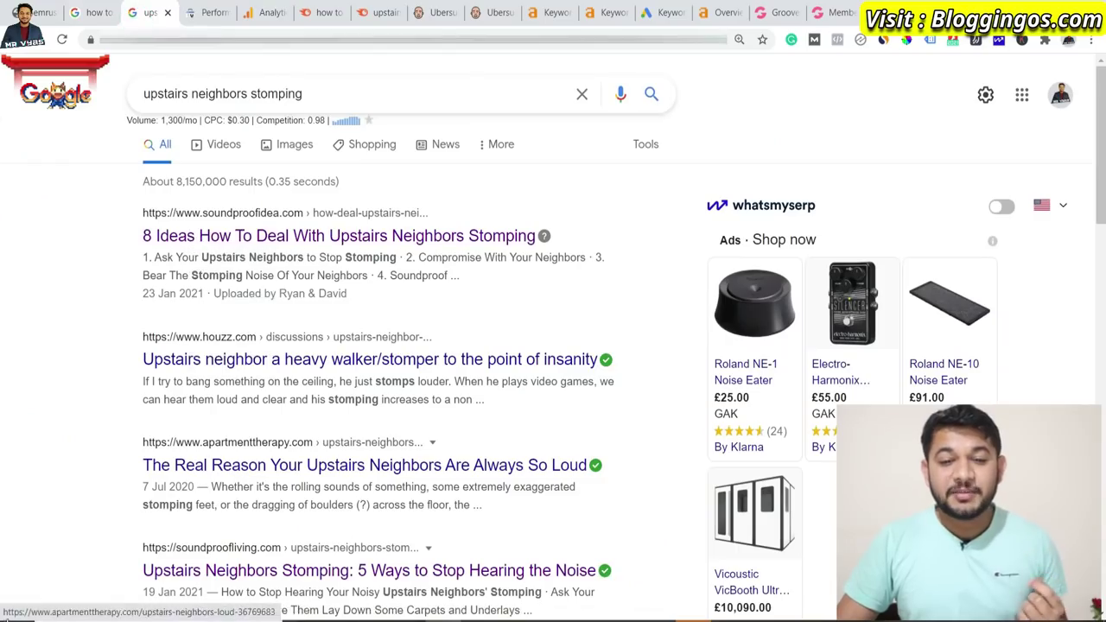
{"action": "left_click", "coordinate": [722, 11]}
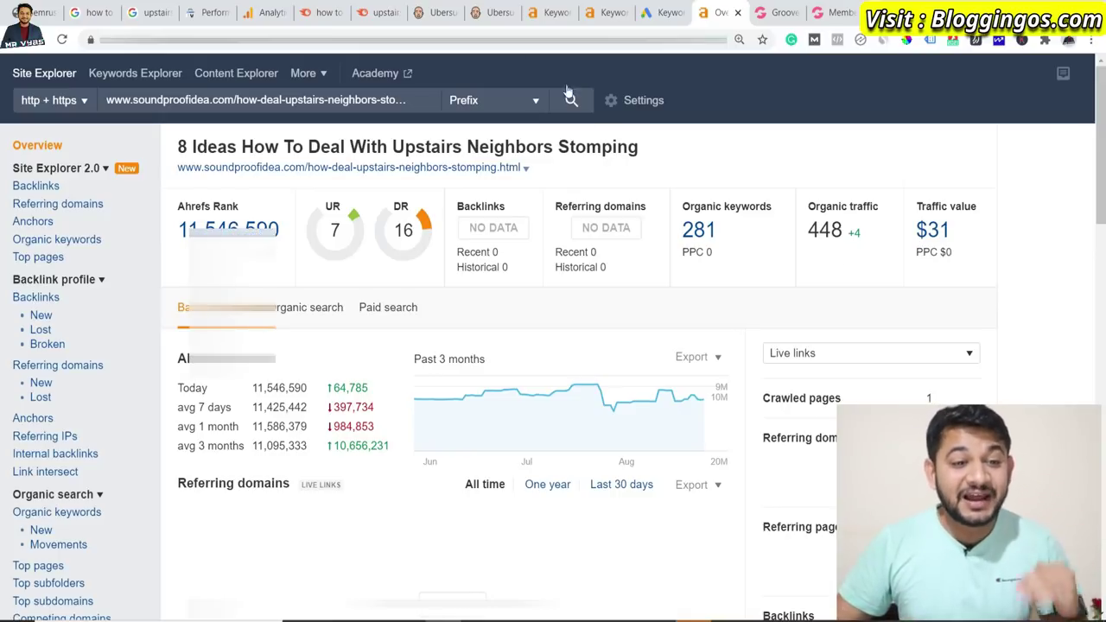
{"action": "left_click", "coordinate": [260, 12]}
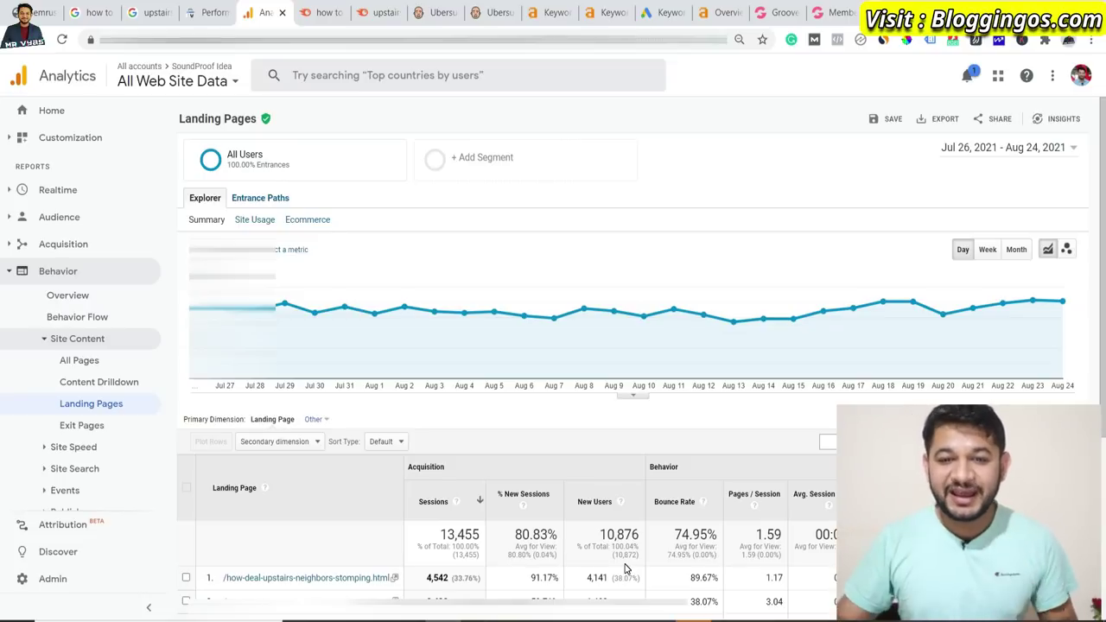
{"action": "left_click", "coordinate": [713, 10]}
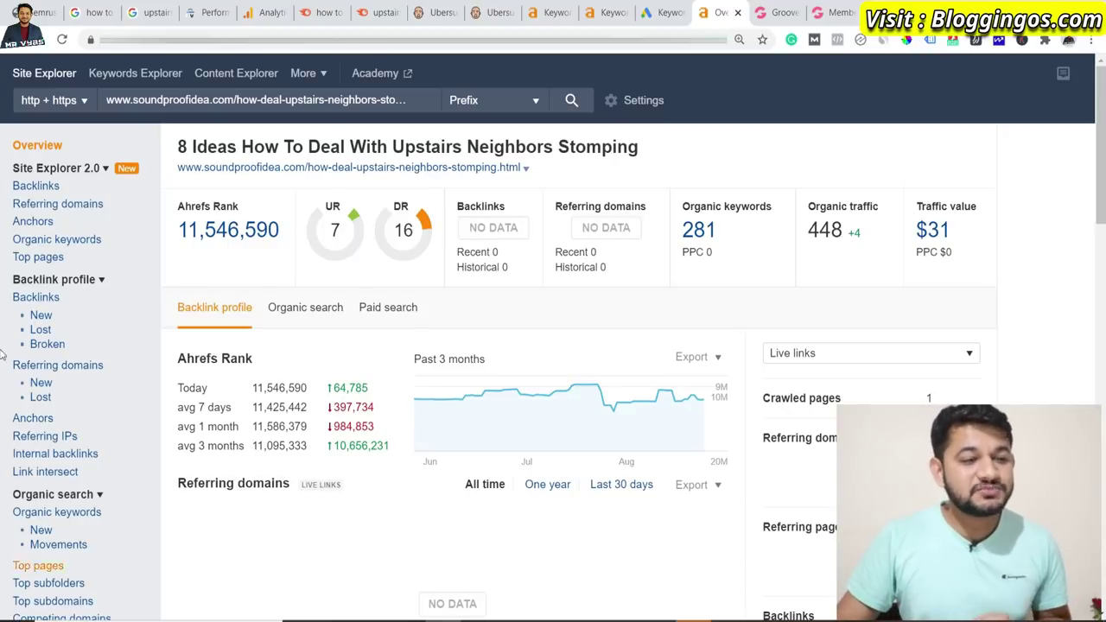
Step: Examine the Google results for "how to deal with upstairs neighbors stomping", including the featured snippet and the soundproofidea.com listing
{"action": "left_click", "coordinate": [93, 12]}
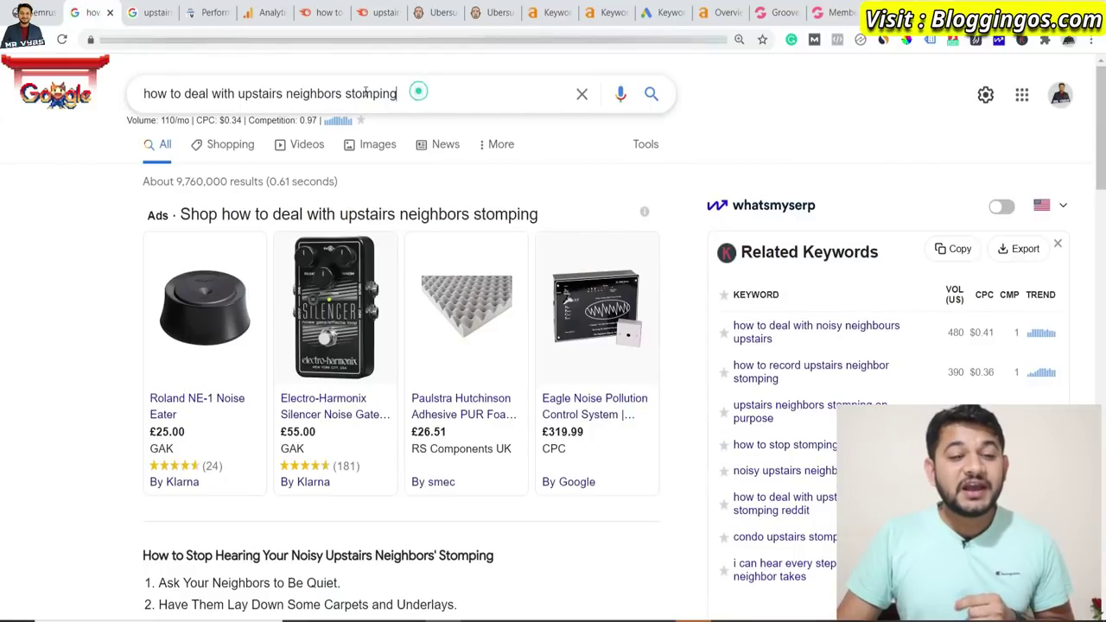
{"action": "left_click_drag", "start_coordinate": [418, 93], "coordinate": [145, 87]}
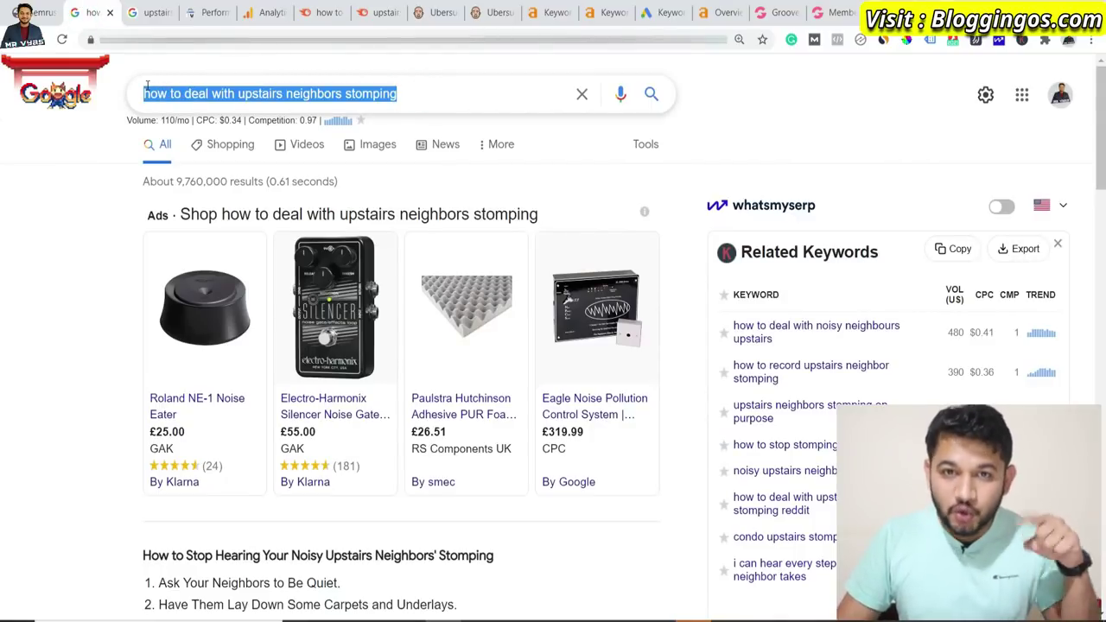
{"action": "scroll", "coordinate": [210, 353], "scroll_direction": "down", "scroll_amount": 5}
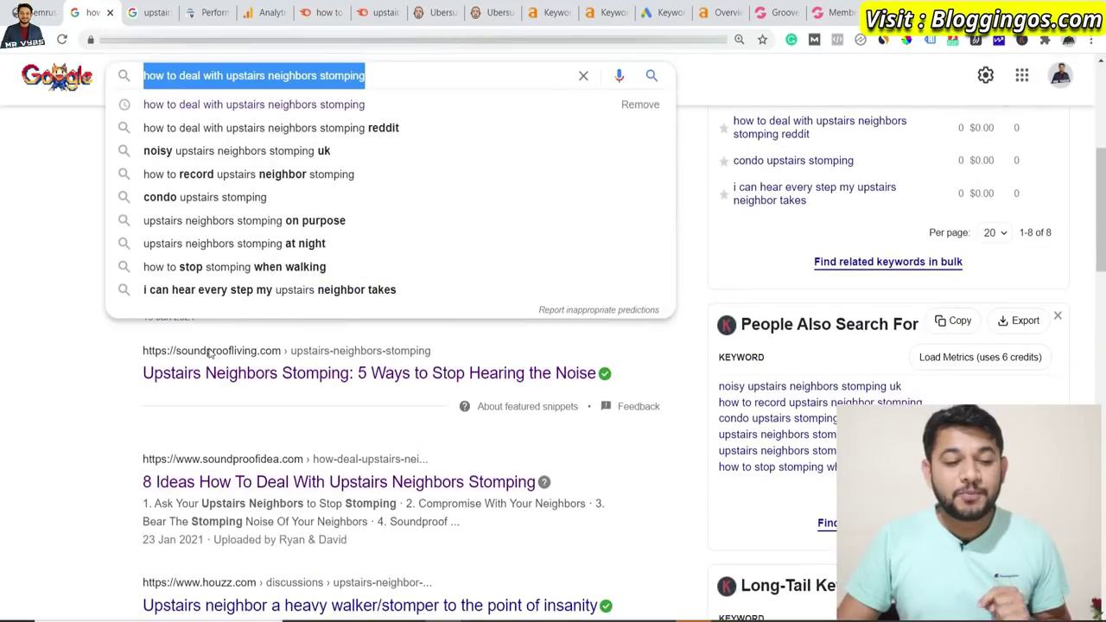
{"action": "left_click", "coordinate": [49, 402]}
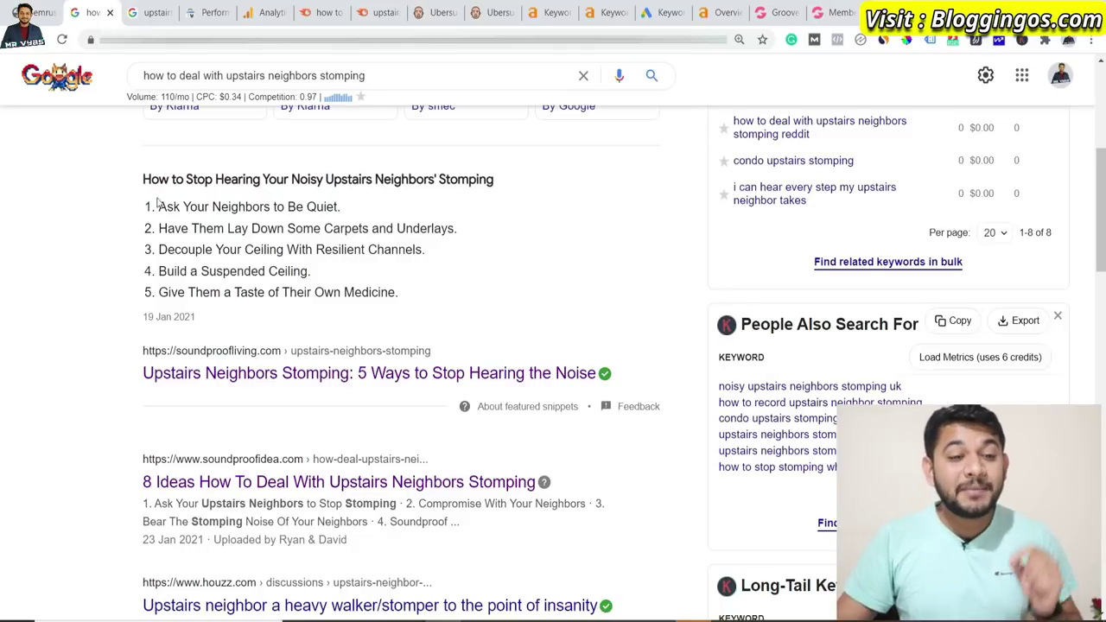
{"action": "left_click_drag", "start_coordinate": [370, 75], "coordinate": [149, 76]}
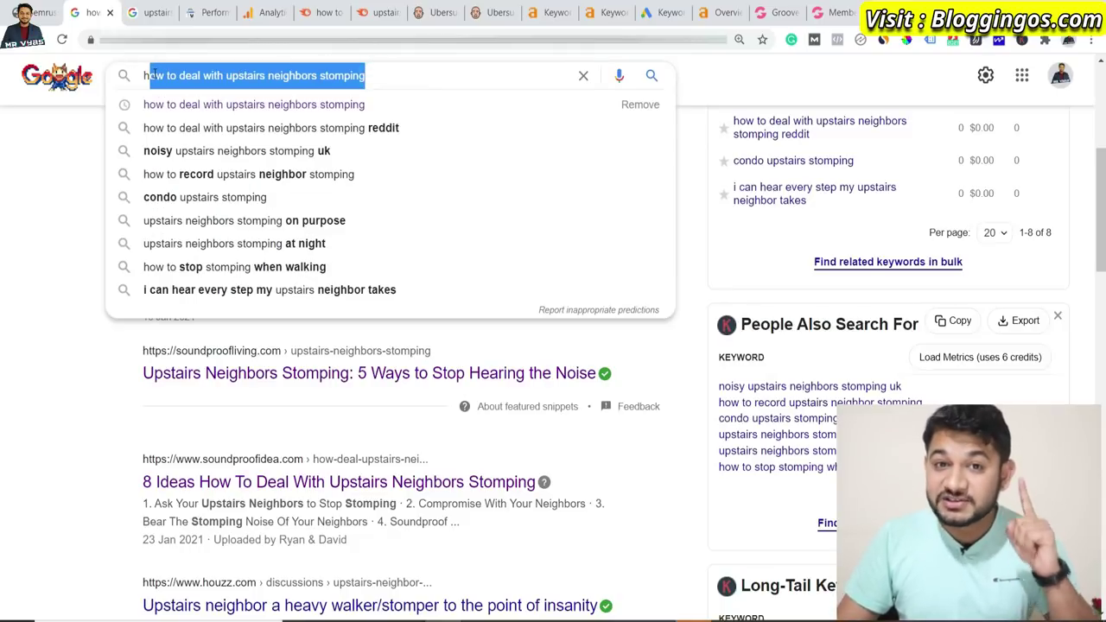
{"action": "left_click", "coordinate": [49, 140]}
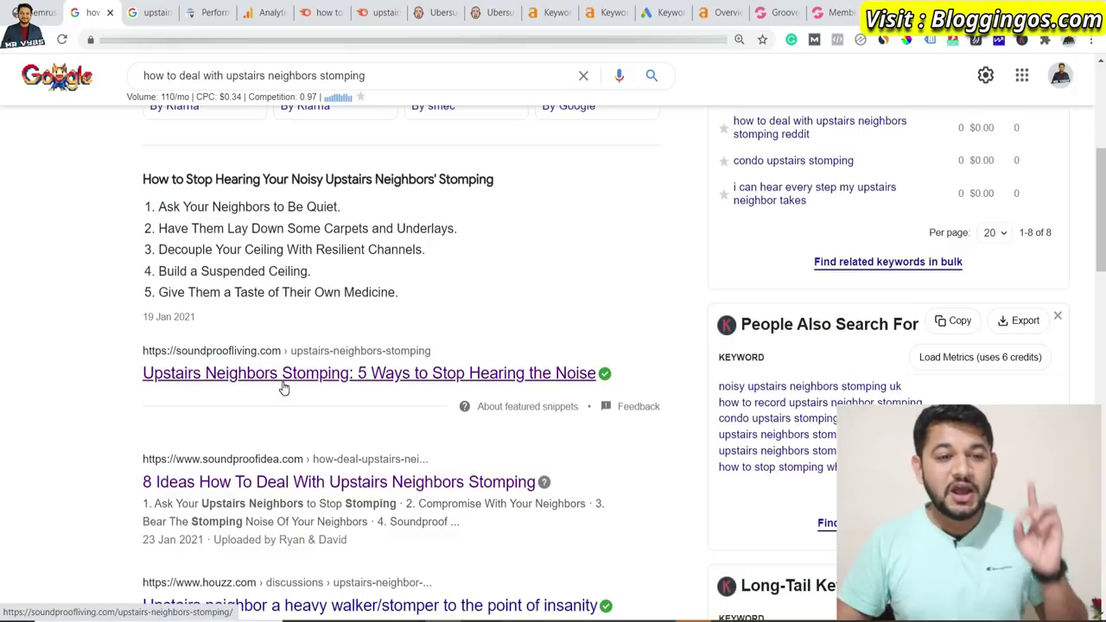
{"action": "left_click", "coordinate": [363, 75]}
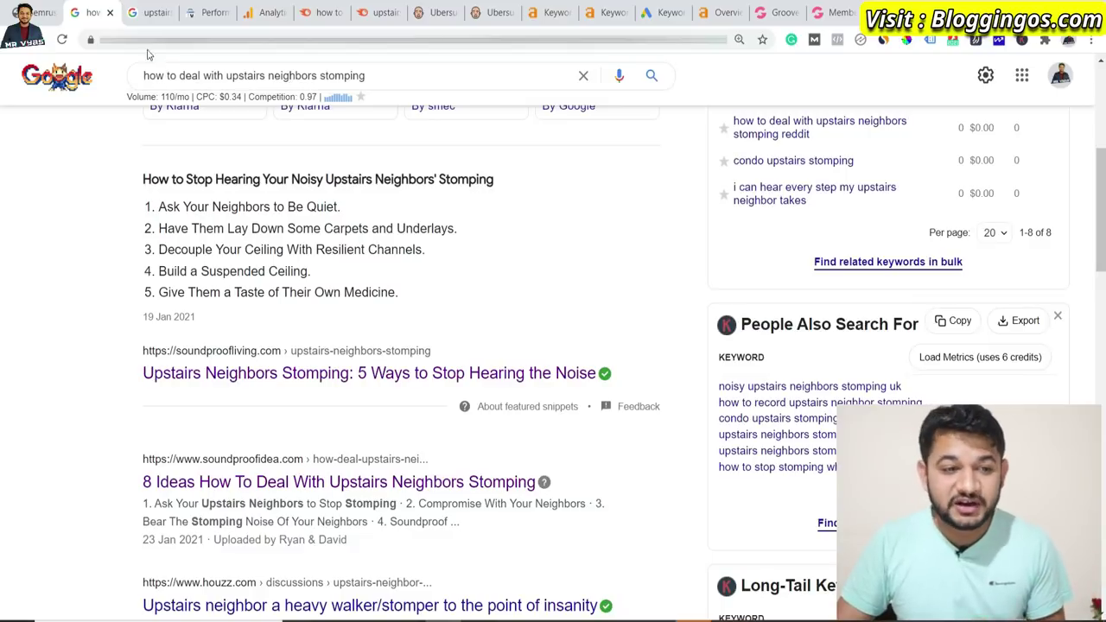
Step: Compare the article's top queries in Google Search Console with the Google search volumes of the long-tail and short keywords
{"action": "left_click", "coordinate": [207, 12]}
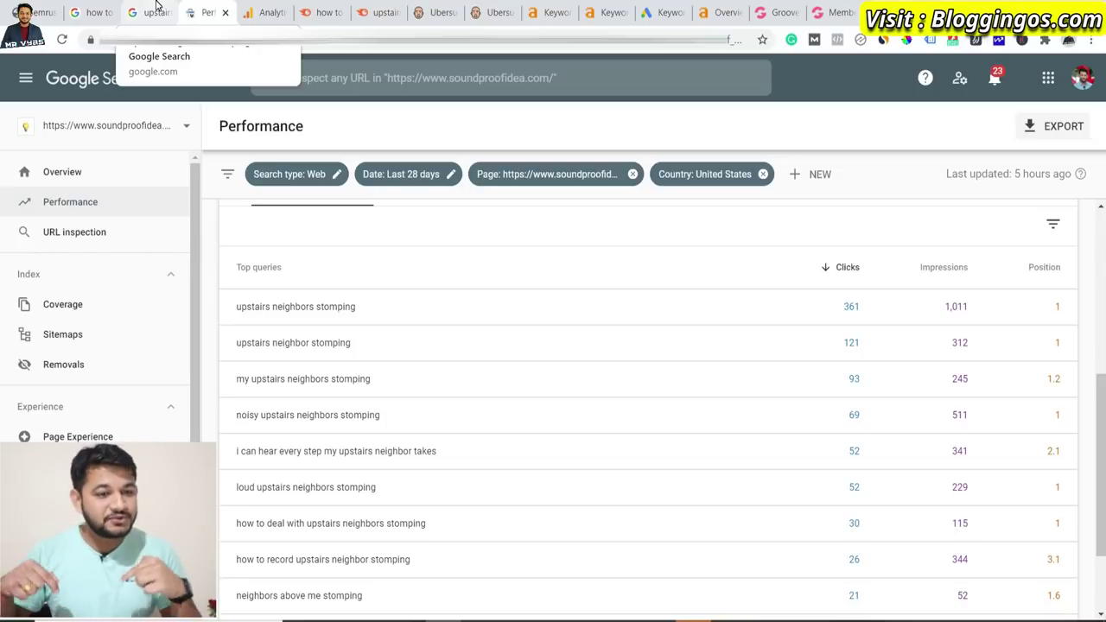
{"action": "left_click", "coordinate": [91, 11]}
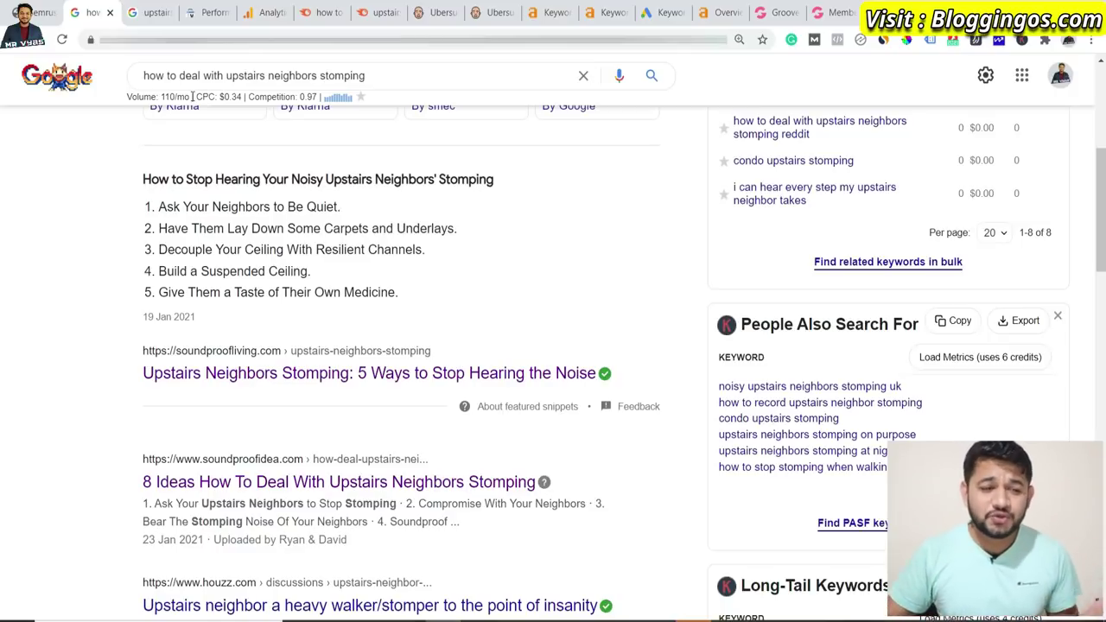
{"action": "left_click", "coordinate": [153, 10]}
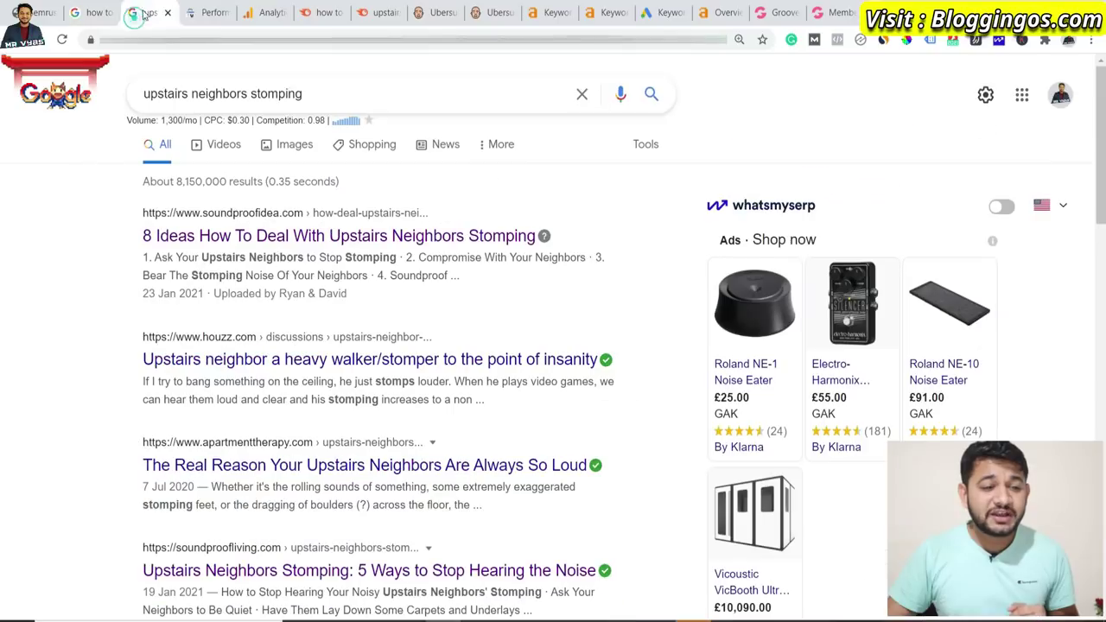
{"action": "left_click_drag", "start_coordinate": [308, 93], "coordinate": [158, 92]}
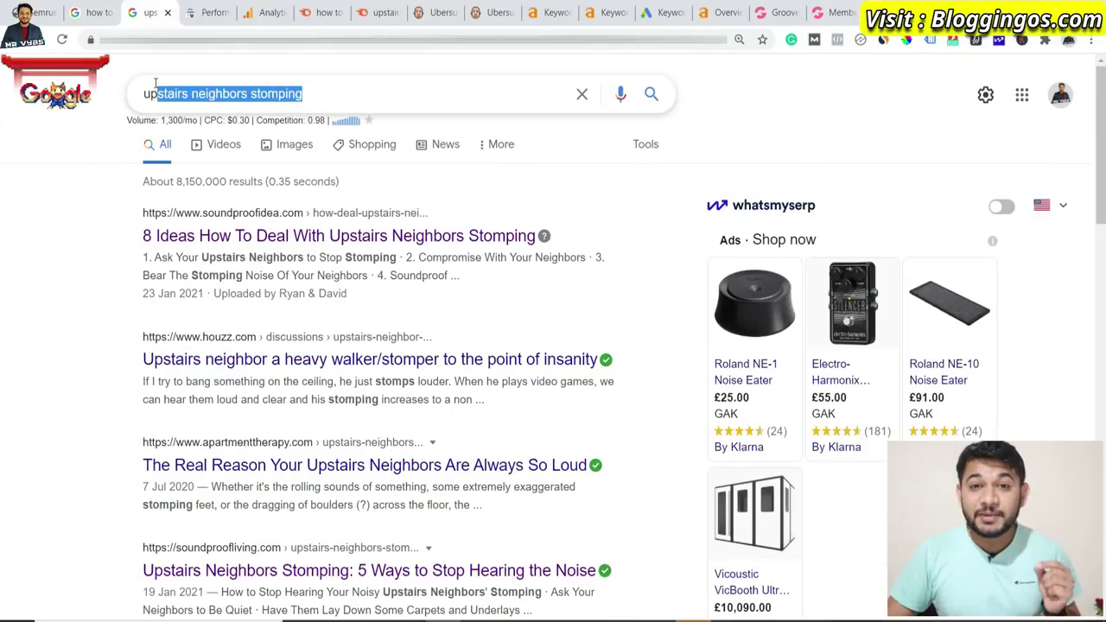
{"action": "left_click", "coordinate": [37, 182]}
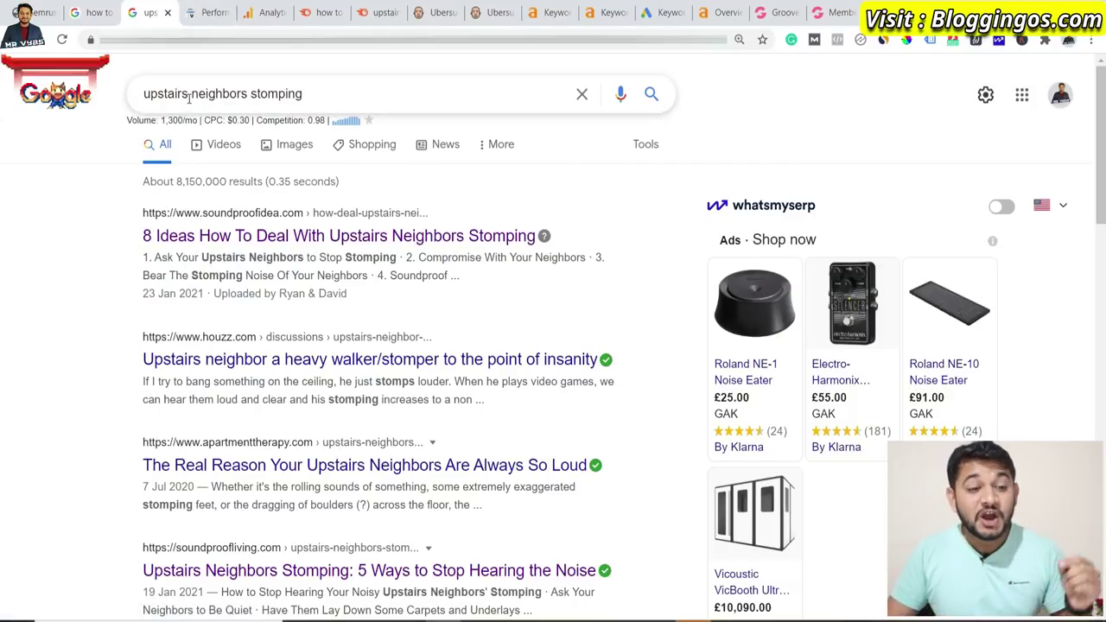
{"action": "left_click", "coordinate": [204, 12]}
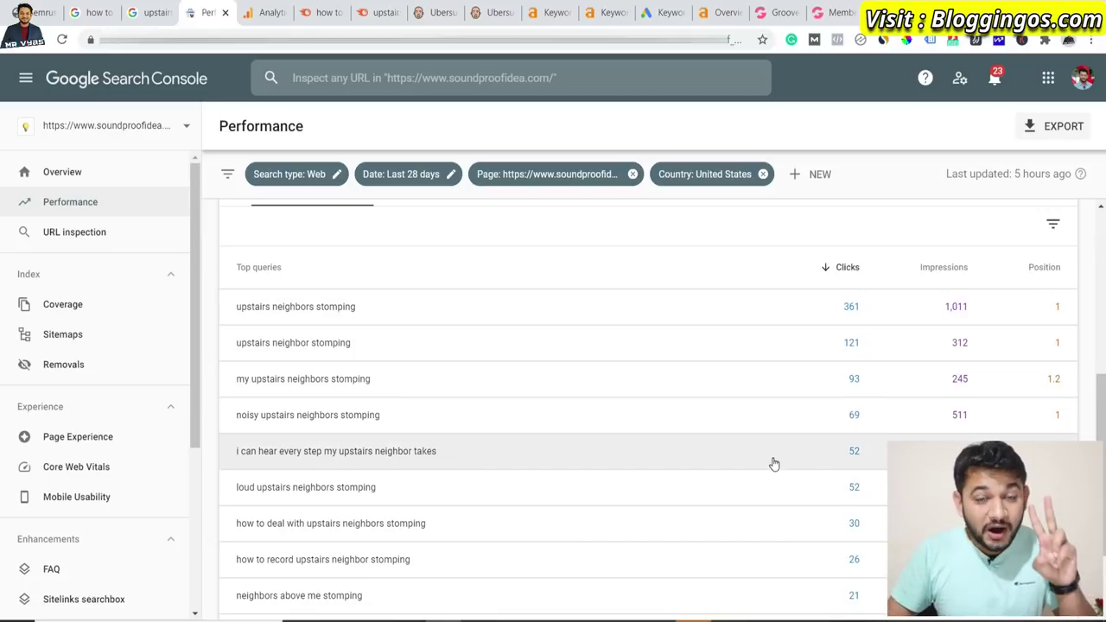
{"action": "left_click", "coordinate": [93, 12]}
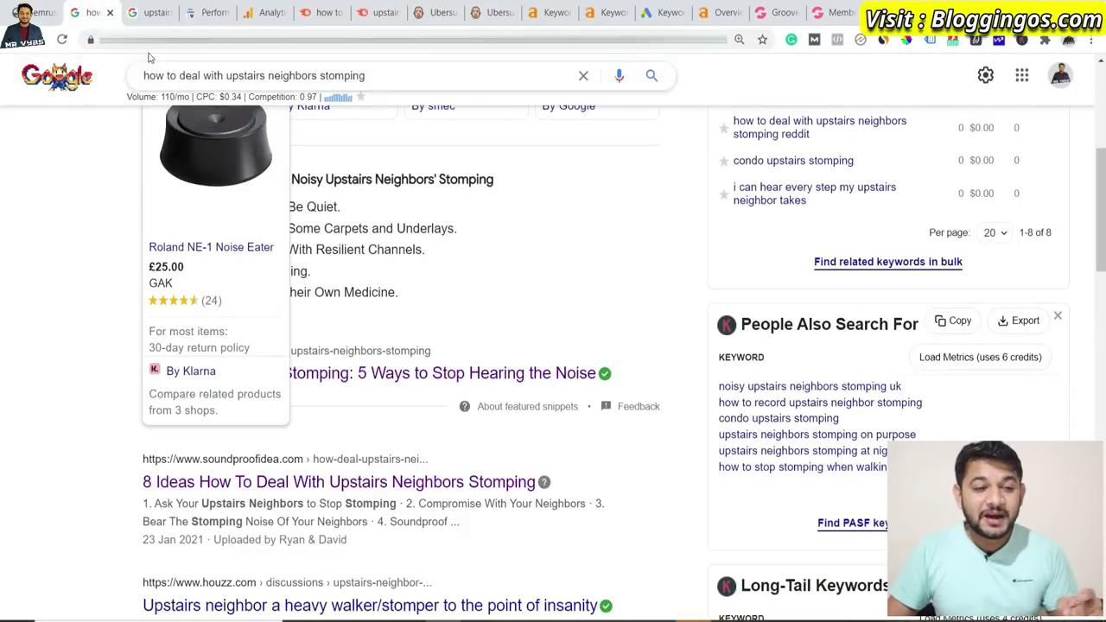
{"action": "key", "text": "ctrl+Tab"}
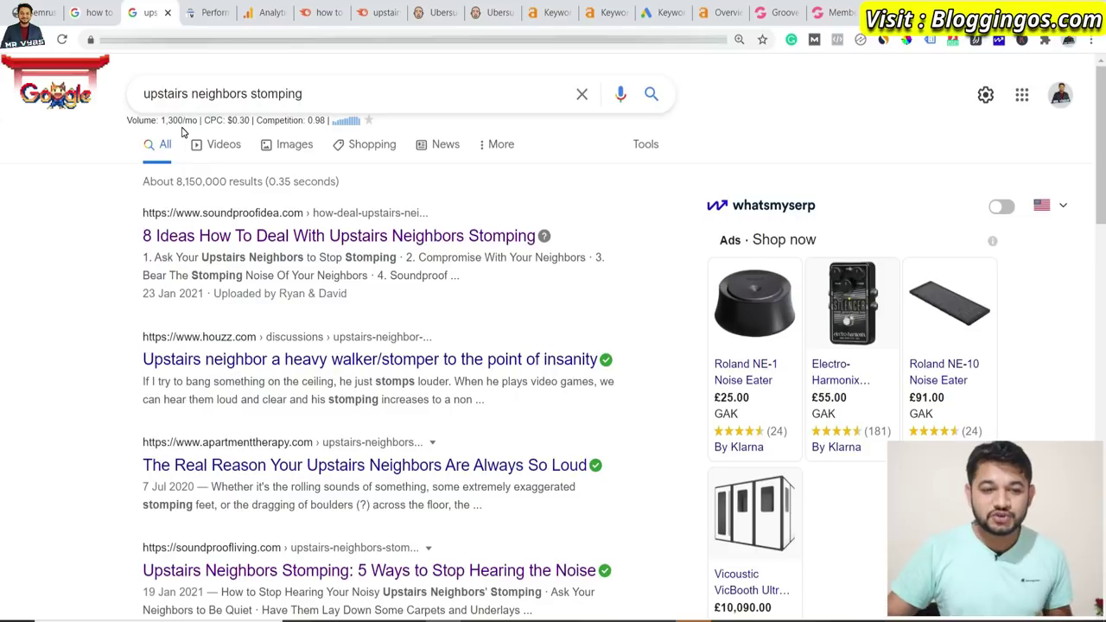
Step: Compare the Ubersuggest keyword overviews for "upstairs neighbors stomping" and "how to deal with upstairs neighbors stomping", highlighting the longer query
{"action": "left_click", "coordinate": [432, 12]}
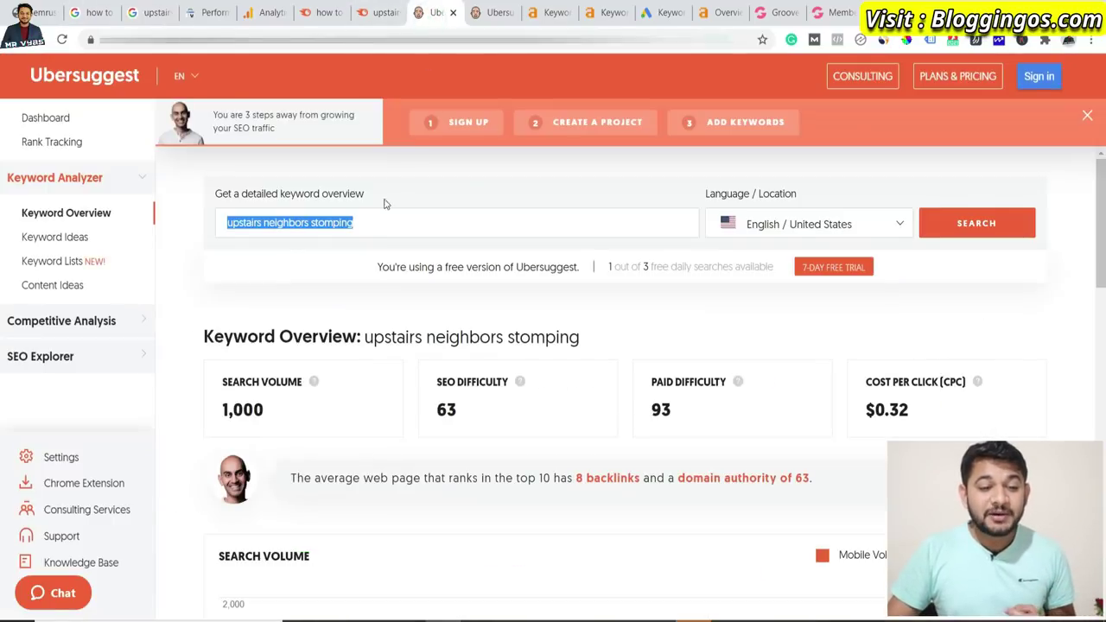
{"action": "left_click", "coordinate": [487, 39]}
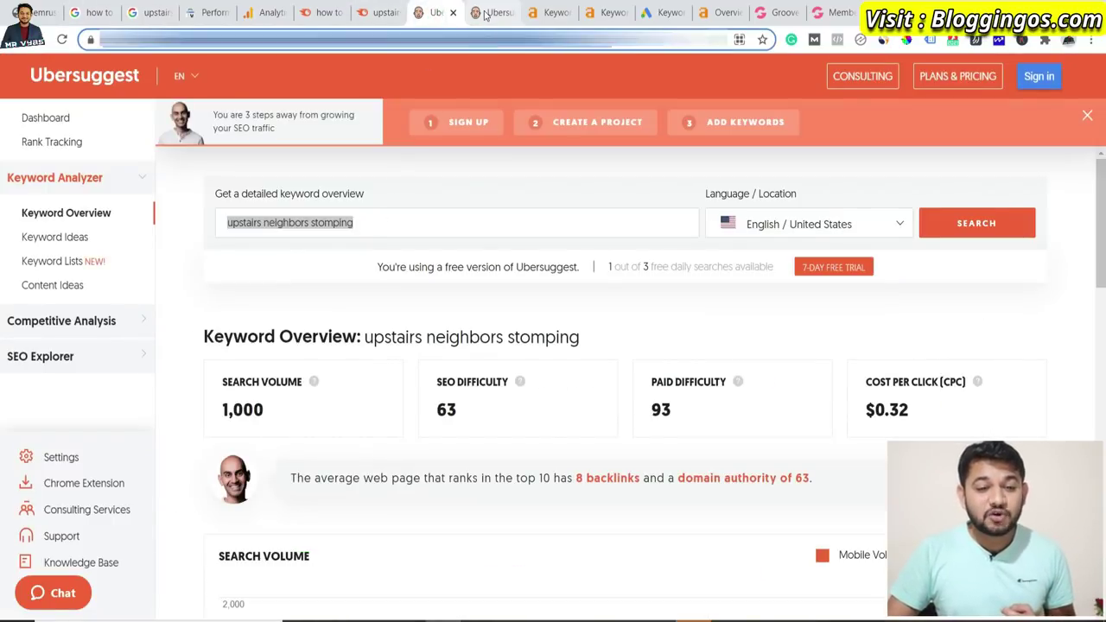
{"action": "left_click", "coordinate": [486, 15]}
{"action": "left_click_drag", "start_coordinate": [447, 223], "coordinate": [227, 223]}
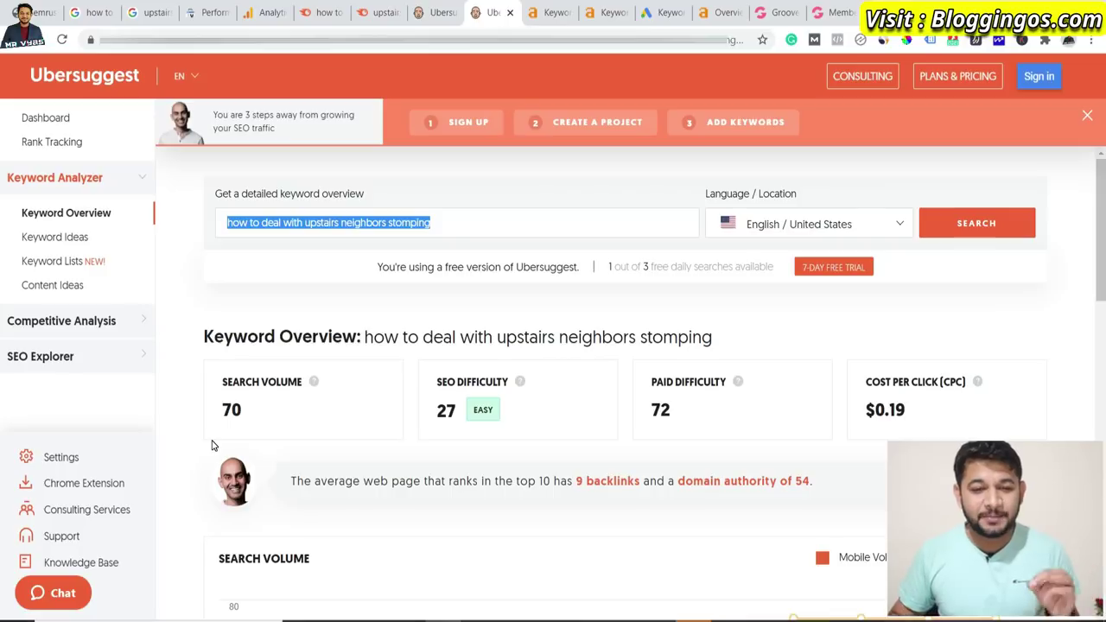
{"action": "left_click", "coordinate": [446, 11]}
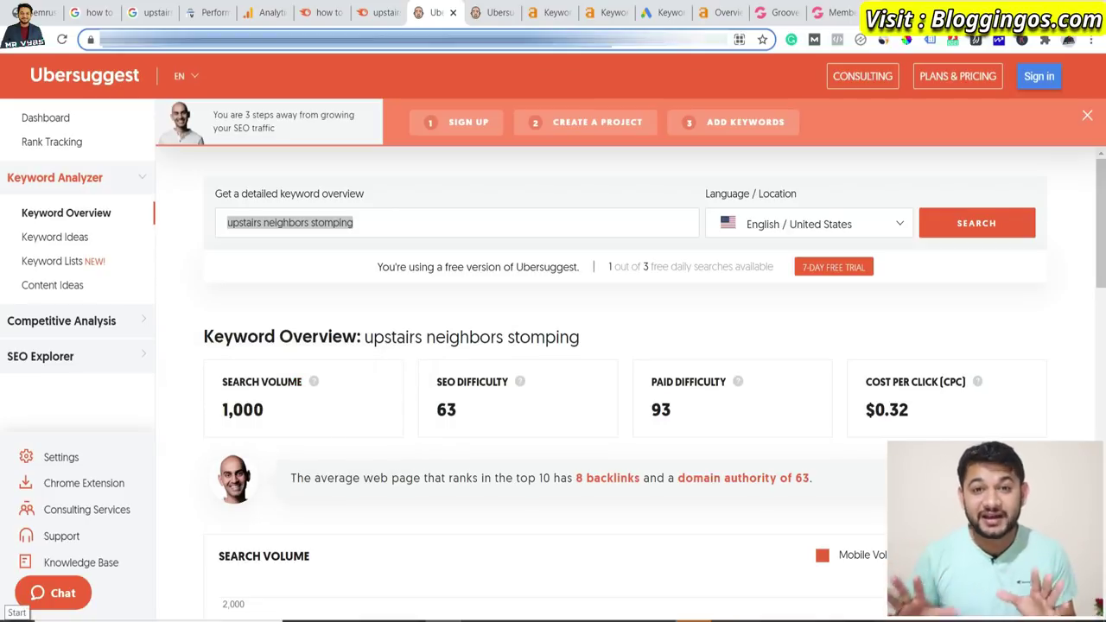
Step: Compare the United States search volumes of the long-tail and short stomping keywords in Ahrefs Keywords Explorer and Semrush Keyword Overview
{"action": "left_click", "coordinate": [543, 13]}
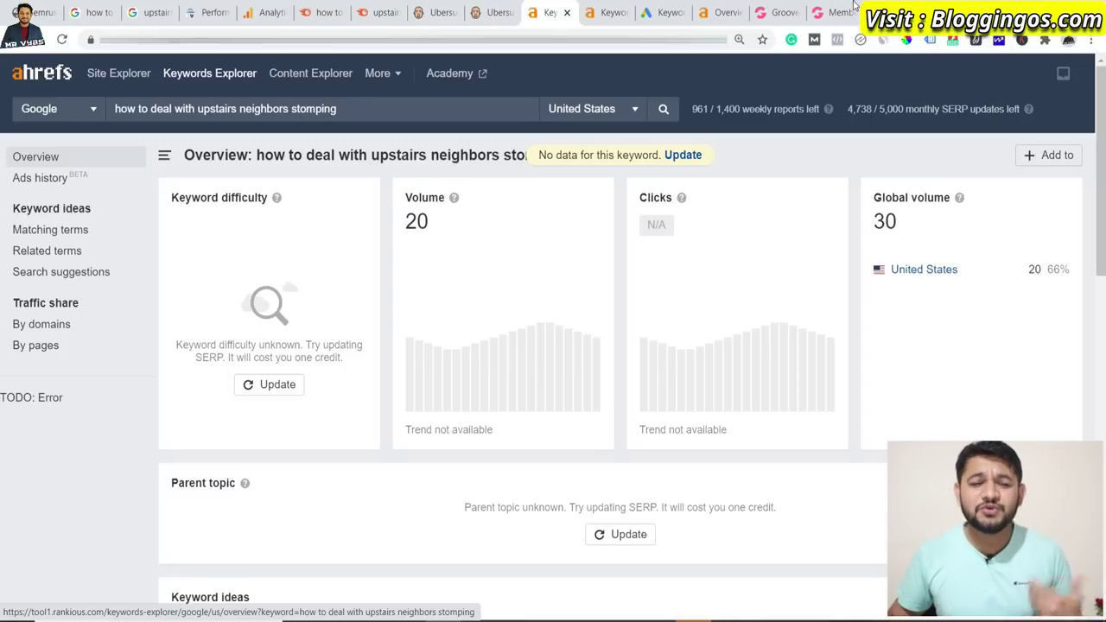
{"action": "left_click", "coordinate": [603, 12]}
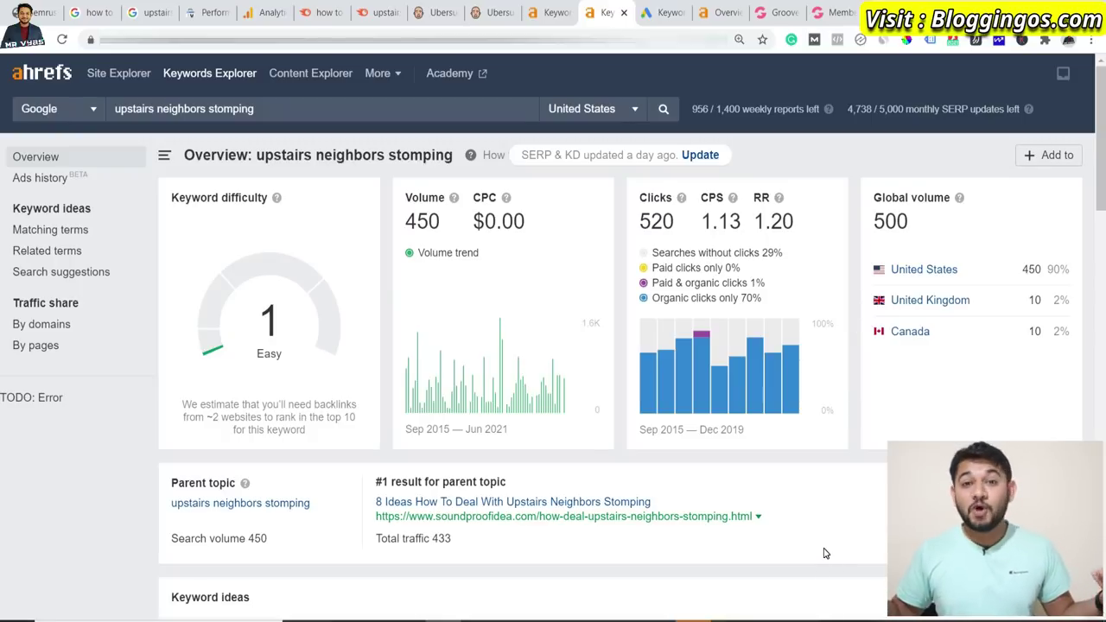
{"action": "left_click", "coordinate": [316, 9]}
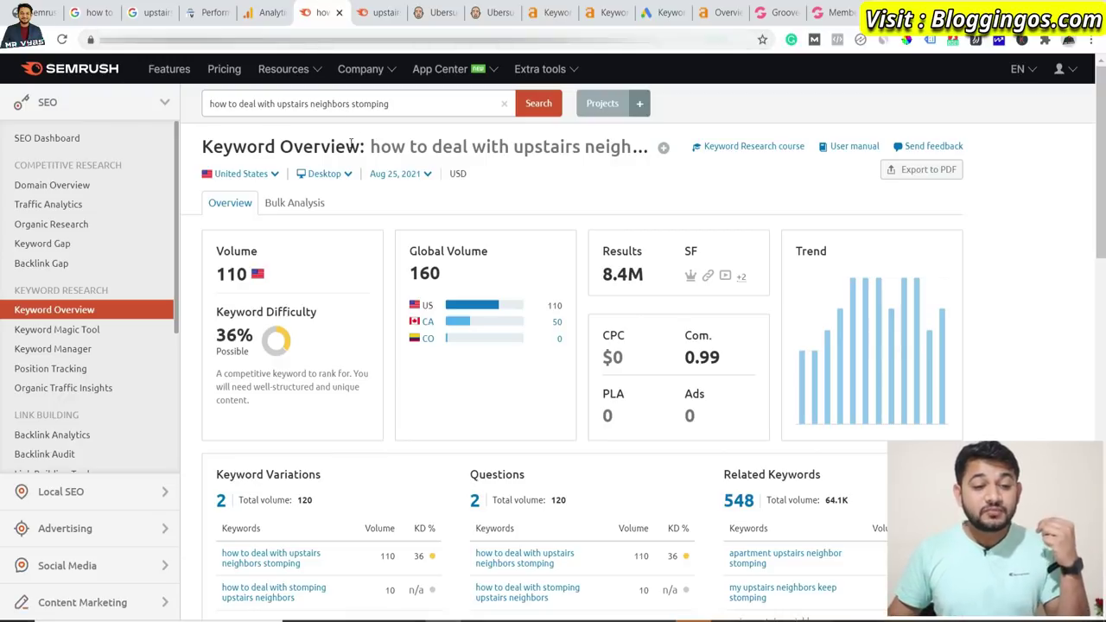
{"action": "left_click", "coordinate": [364, 11]}
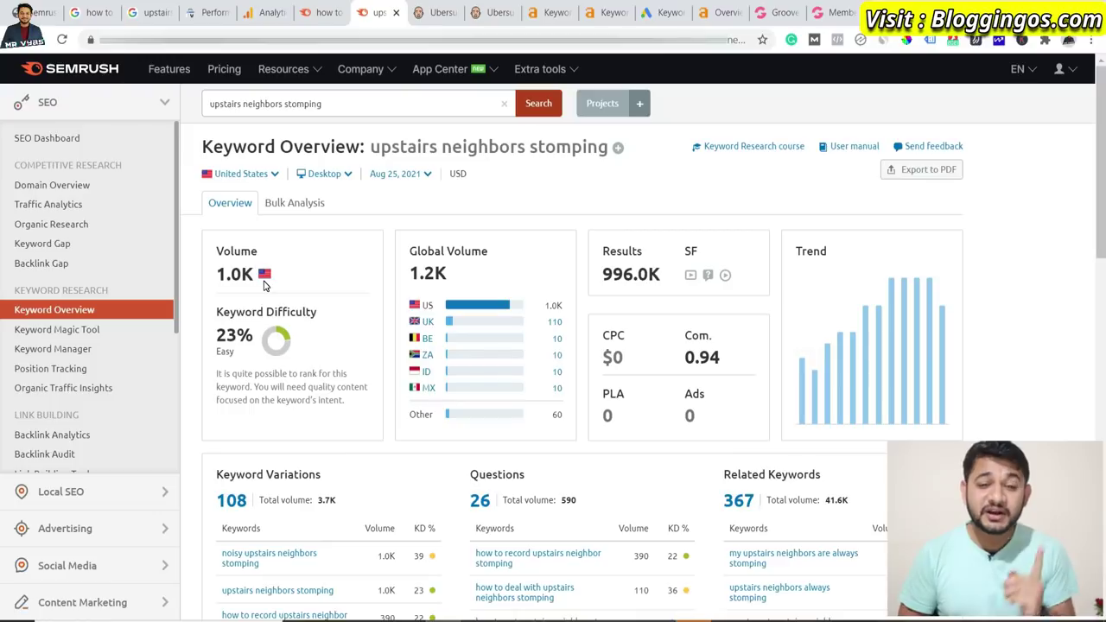
Step: Examine the average monthly searches for "how to deal with upstairs neighbors stomping" in the Google Ads keyword plan
{"action": "left_click", "coordinate": [659, 12]}
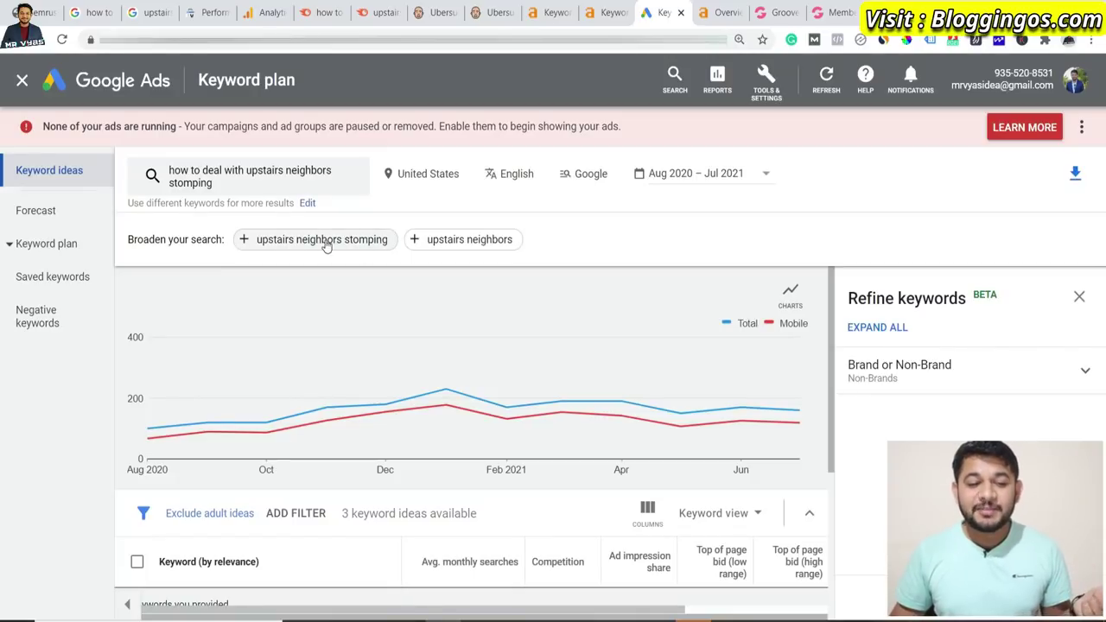
{"action": "scroll", "coordinate": [296, 423], "scroll_direction": "down", "scroll_amount": 3}
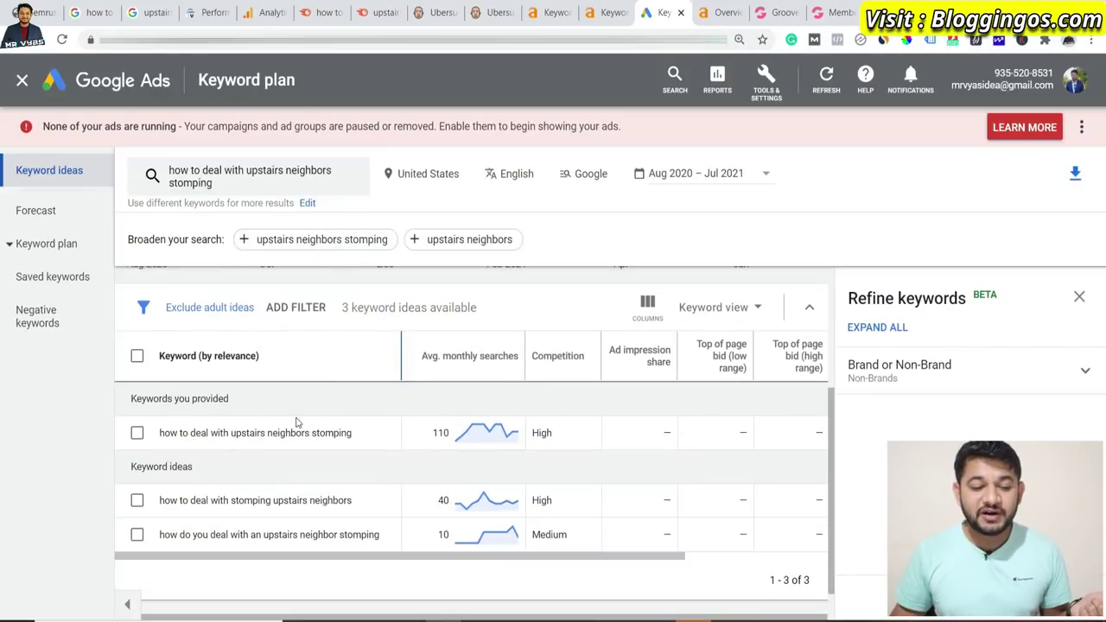